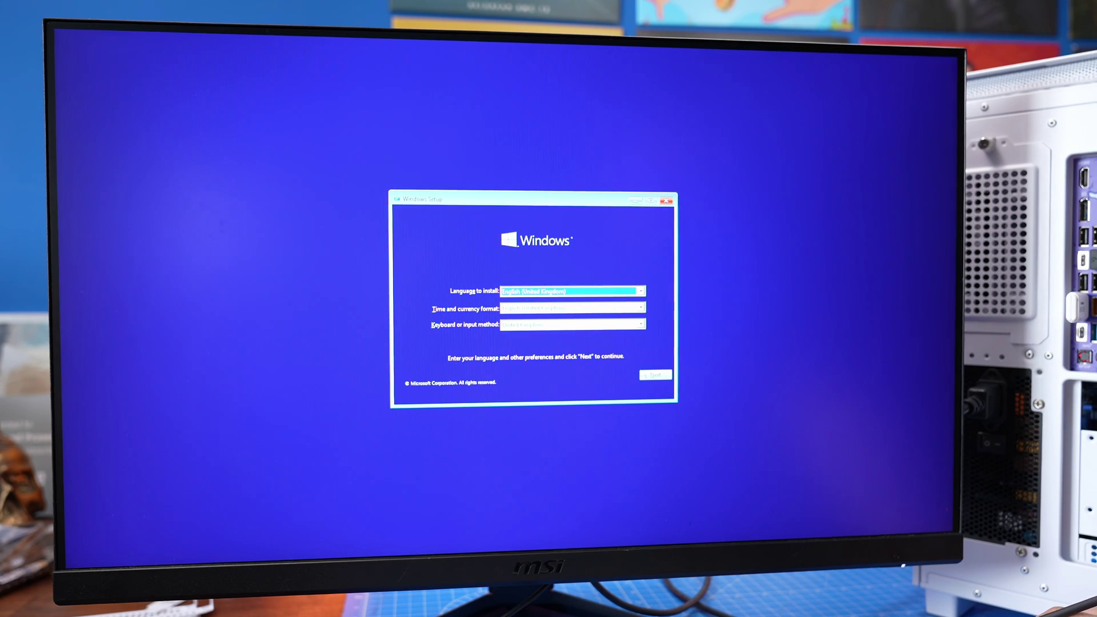
- Accept the language settings and start installing Windows, reaching the install-location page
{"action": "left_click", "coordinate": [646, 375]}
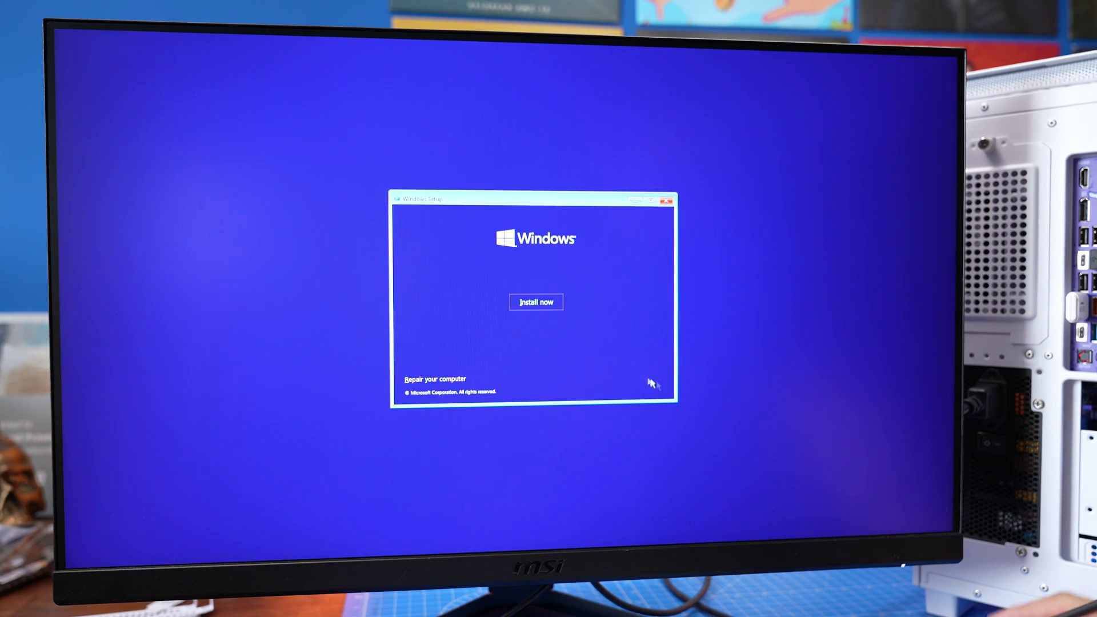
{"action": "left_click", "coordinate": [552, 307]}
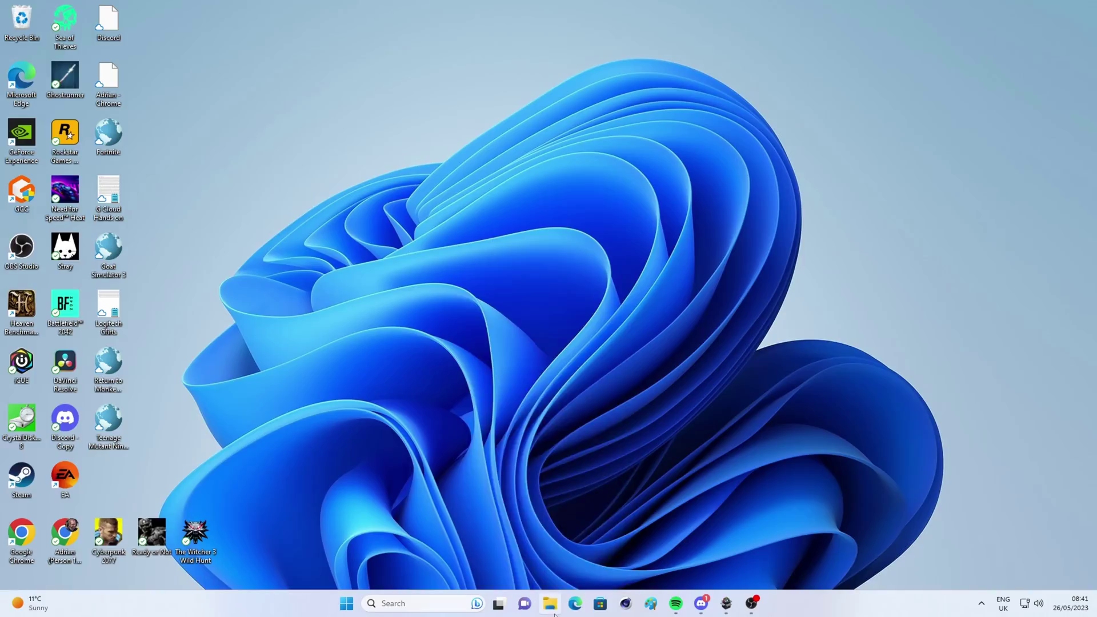
{"action": "right_click", "coordinate": [550, 603]}
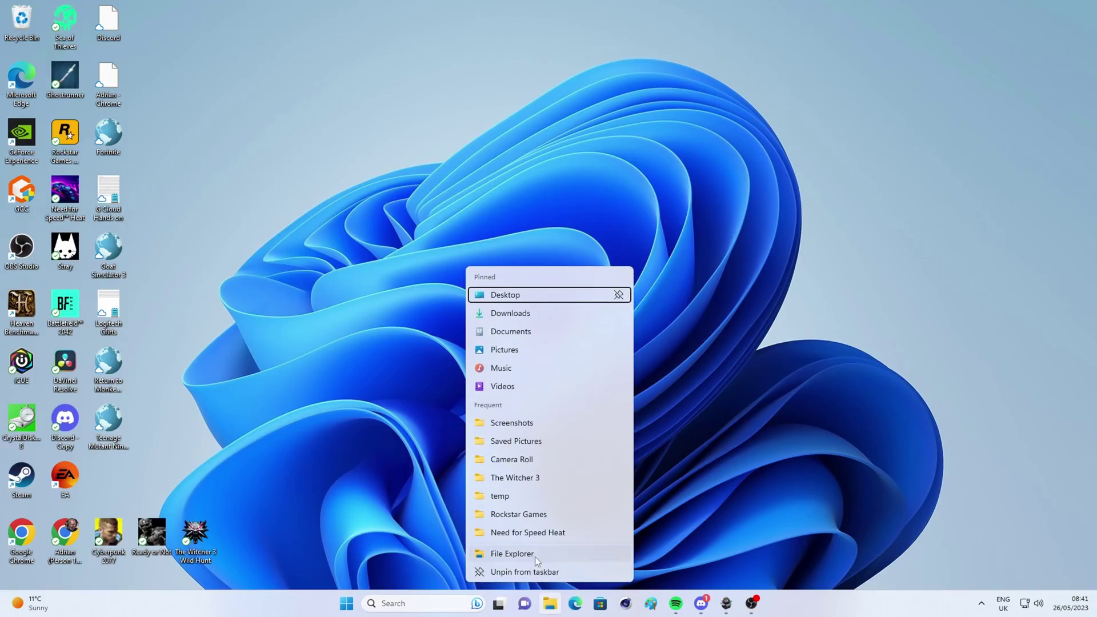
- Open a maximized File Explorer window on This PC, showing only Local Disk (C:)
{"action": "left_click", "coordinate": [534, 557]}
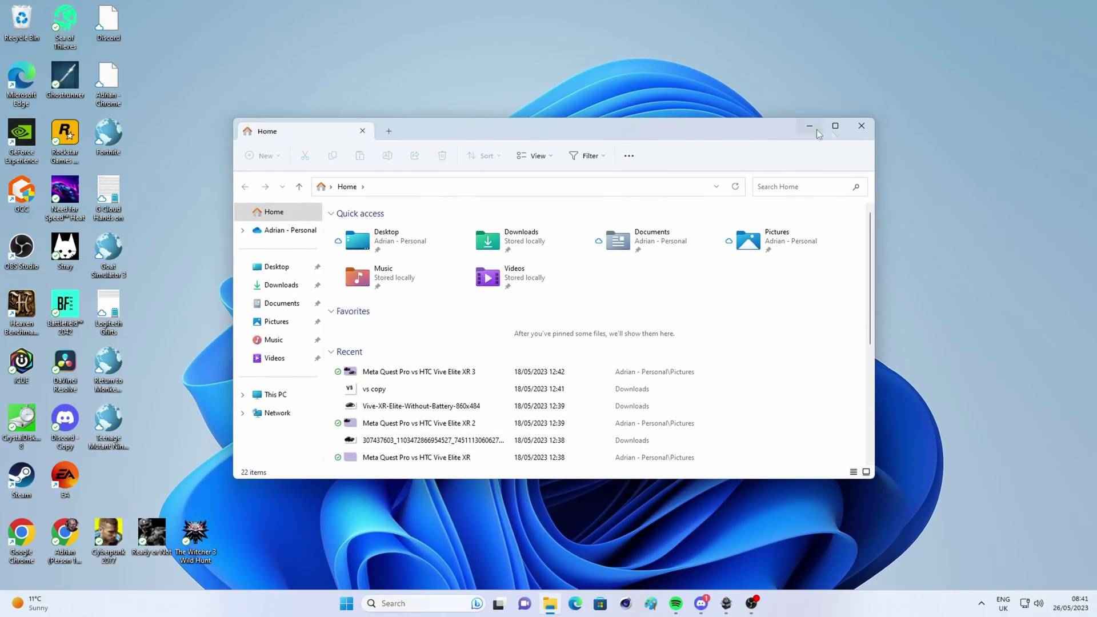
{"action": "left_click", "coordinate": [822, 121]}
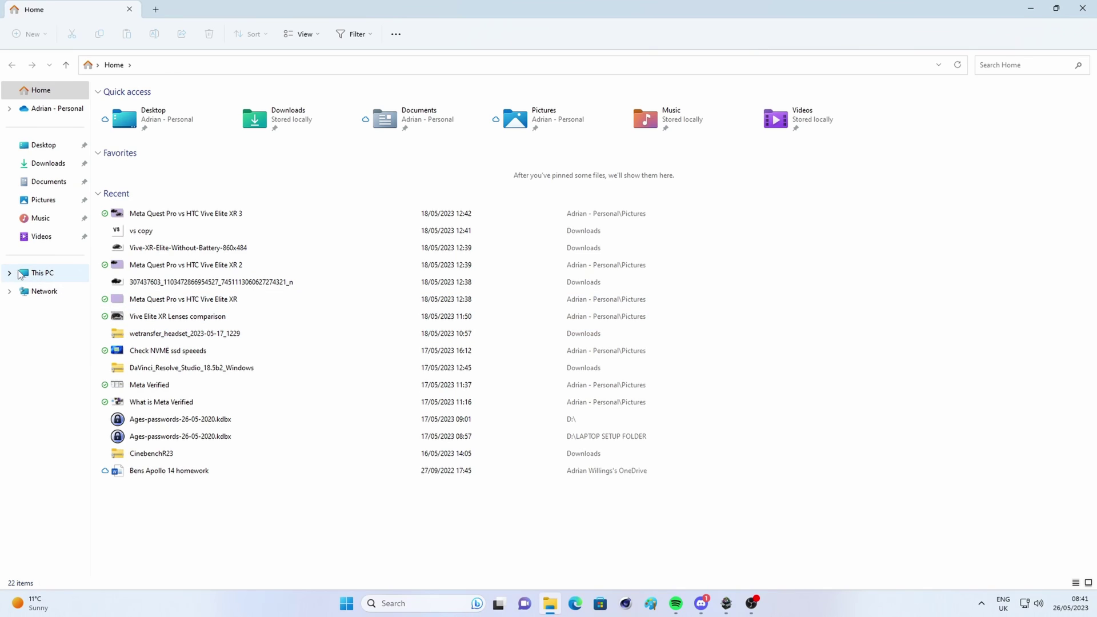
{"action": "left_click", "coordinate": [68, 273]}
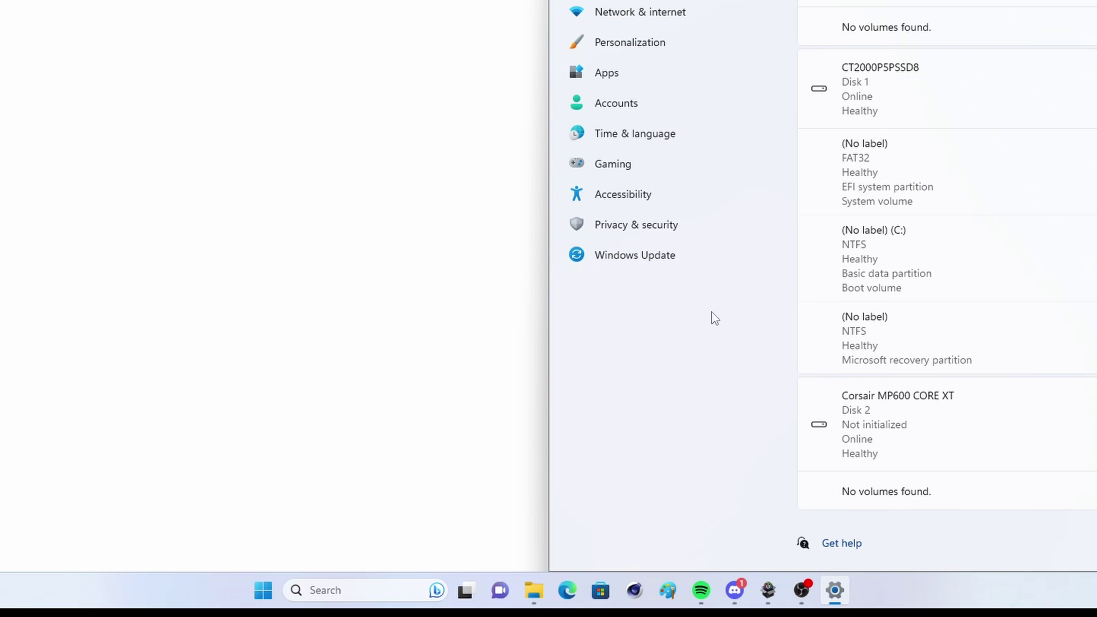
{"action": "key", "text": "super"}
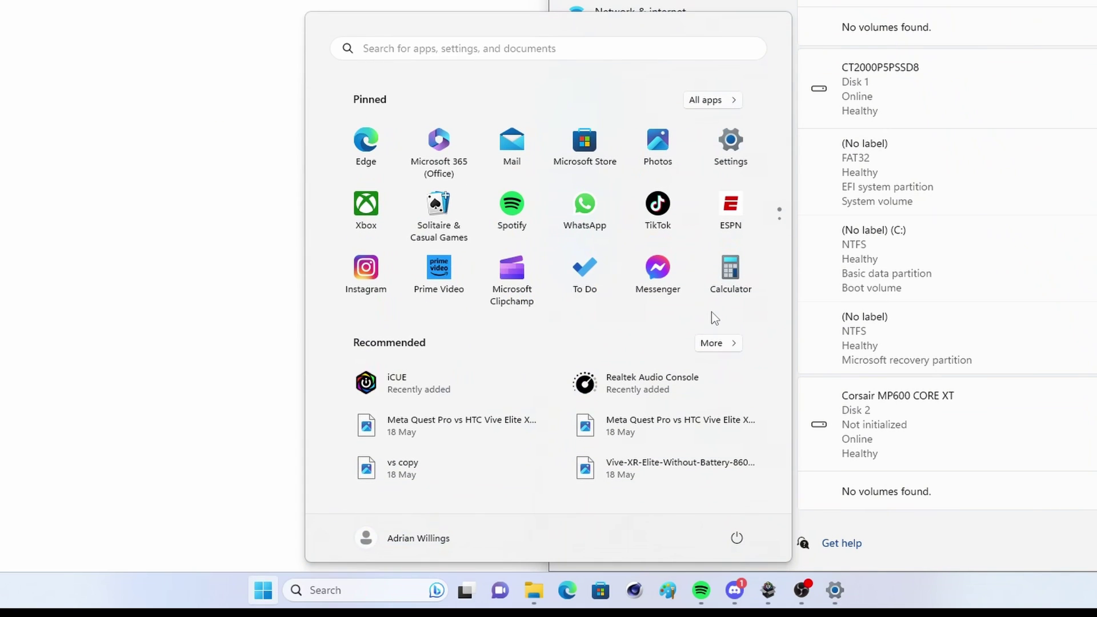
- Launch Disk Management, initialize the new disks as GPT, and select Disk 0's unallocated space
{"action": "type", "text": "disk"}
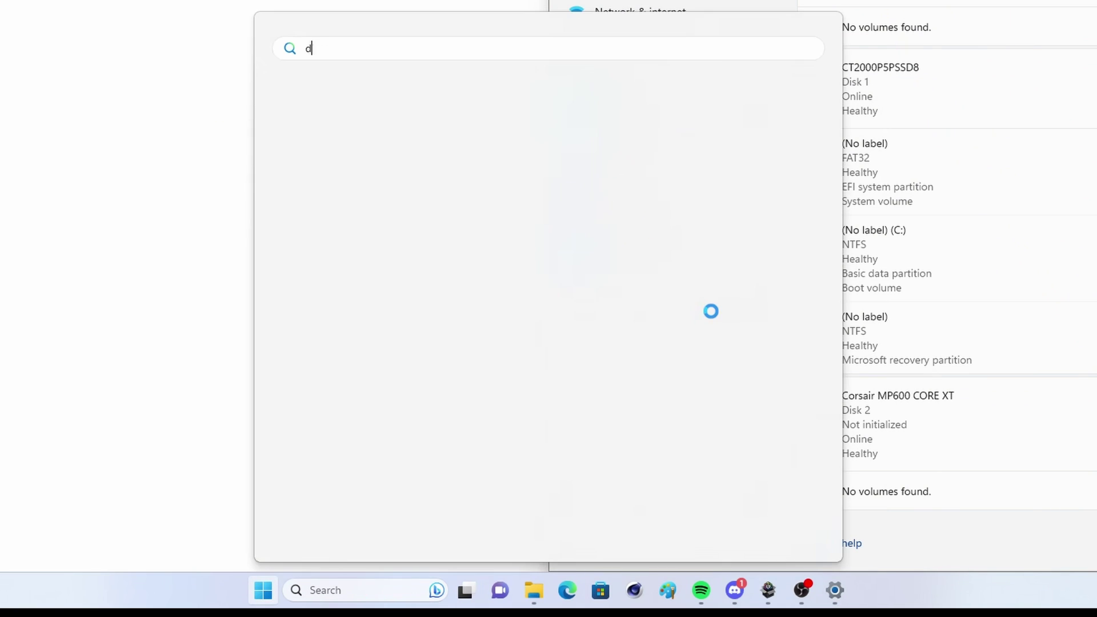
{"action": "type", "text": " mana"}
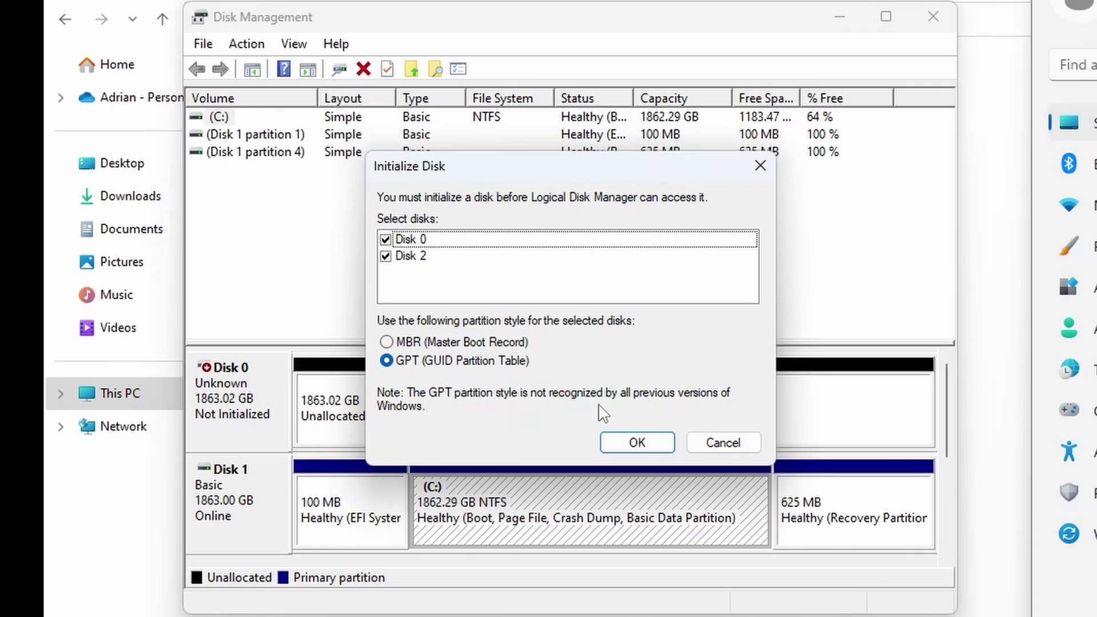
{"action": "left_click", "coordinate": [637, 445]}
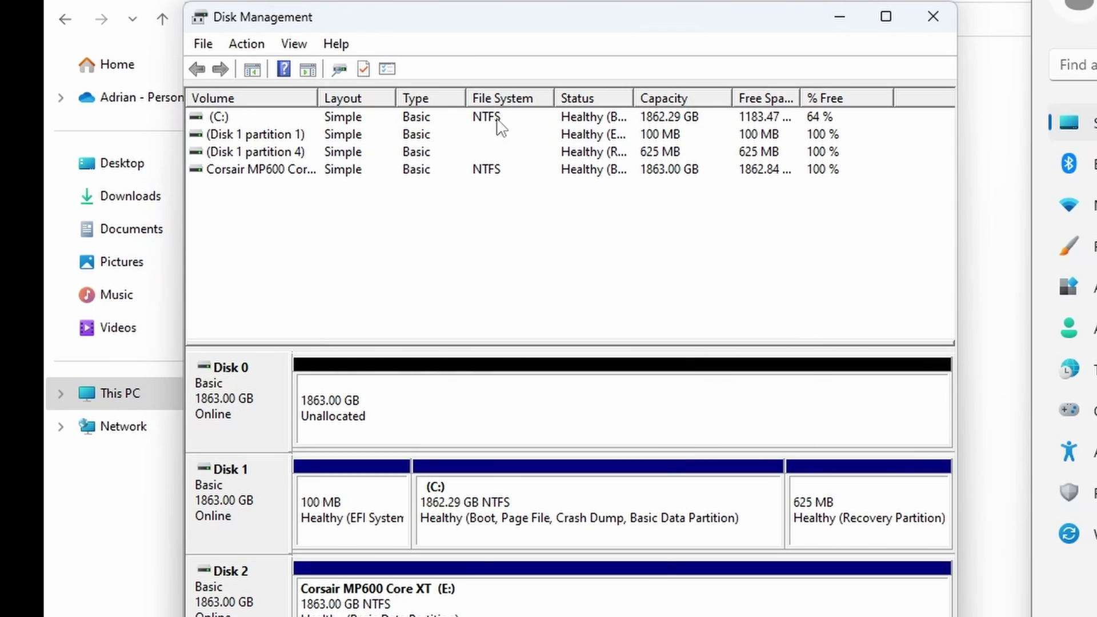
{"action": "left_click", "coordinate": [507, 418]}
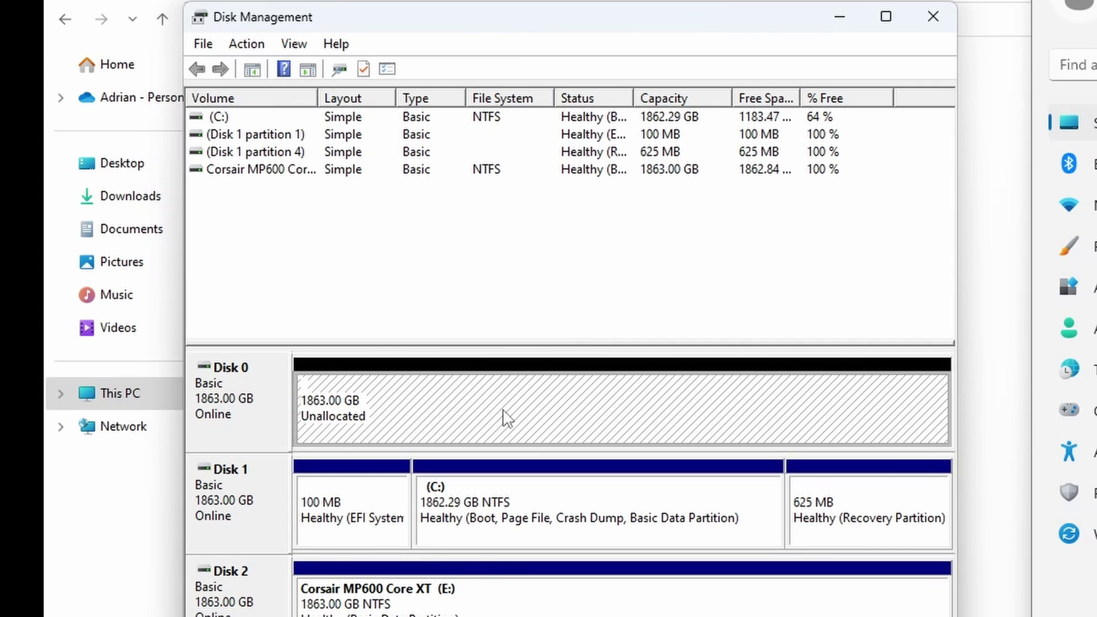
- Start a New Simple Volume on Disk 0 using full size and drive letter D
{"action": "right_click", "coordinate": [507, 419]}
{"action": "left_click", "coordinate": [520, 421]}
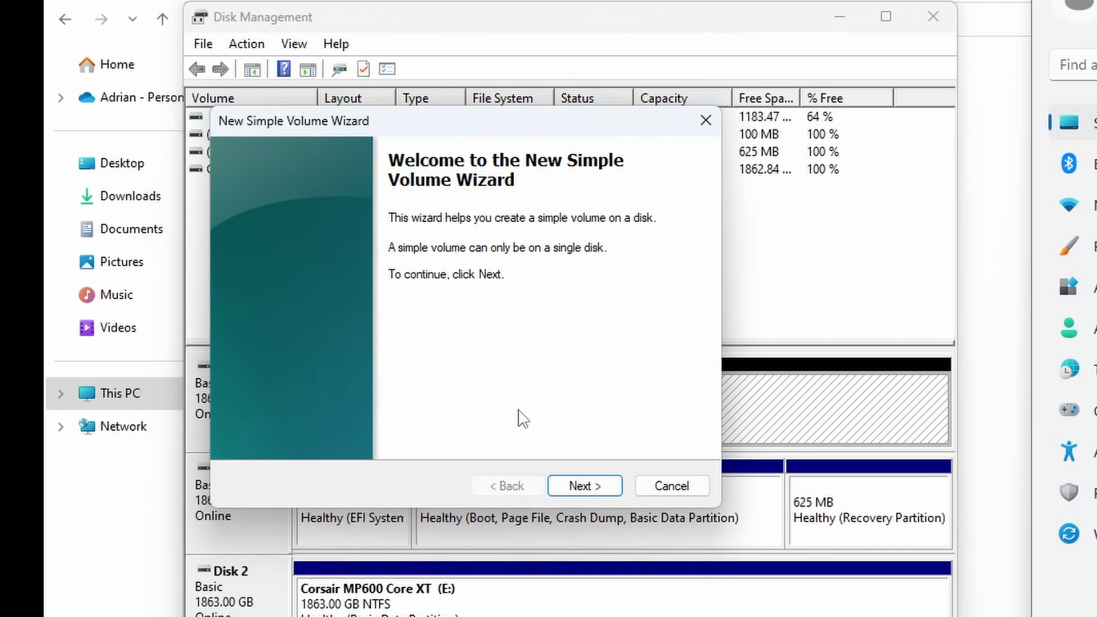
{"action": "left_click", "coordinate": [599, 487]}
{"action": "left_click", "coordinate": [593, 487]}
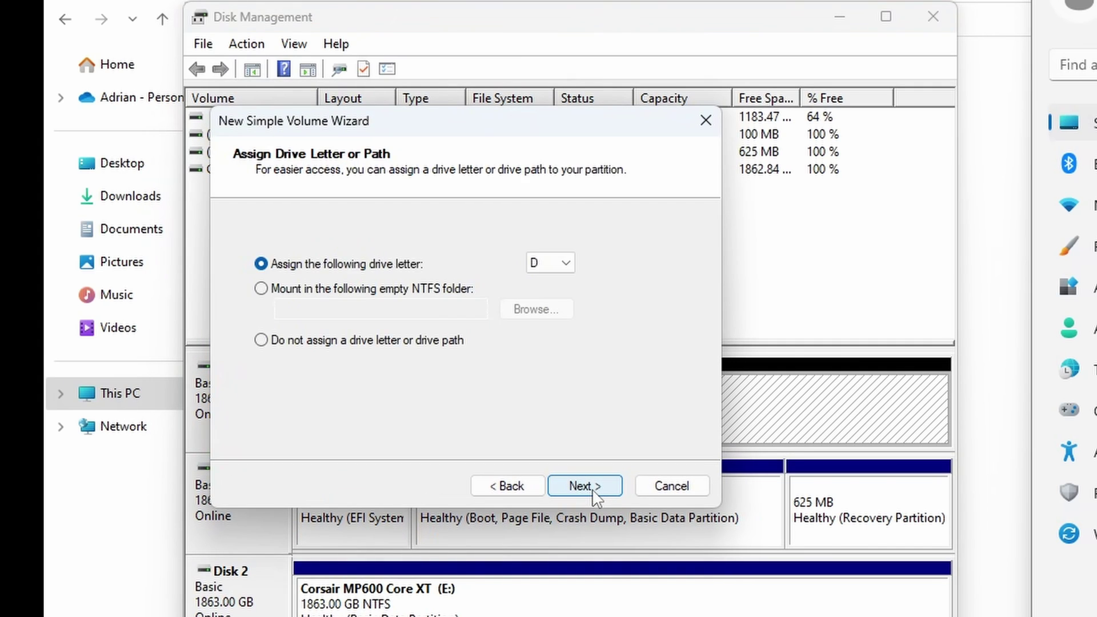
{"action": "left_click", "coordinate": [594, 487]}
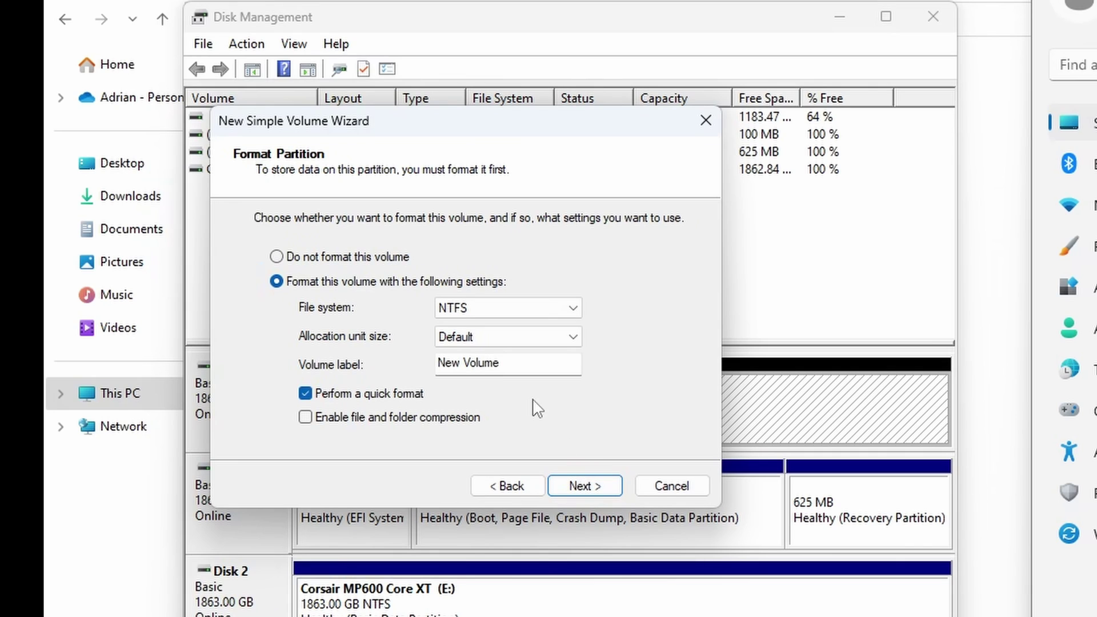
- Label the volume 'Crucial T7000 Gen 5 heatsink' and finish creating it
{"action": "left_click_drag", "start_coordinate": [529, 367], "coordinate": [440, 368]}
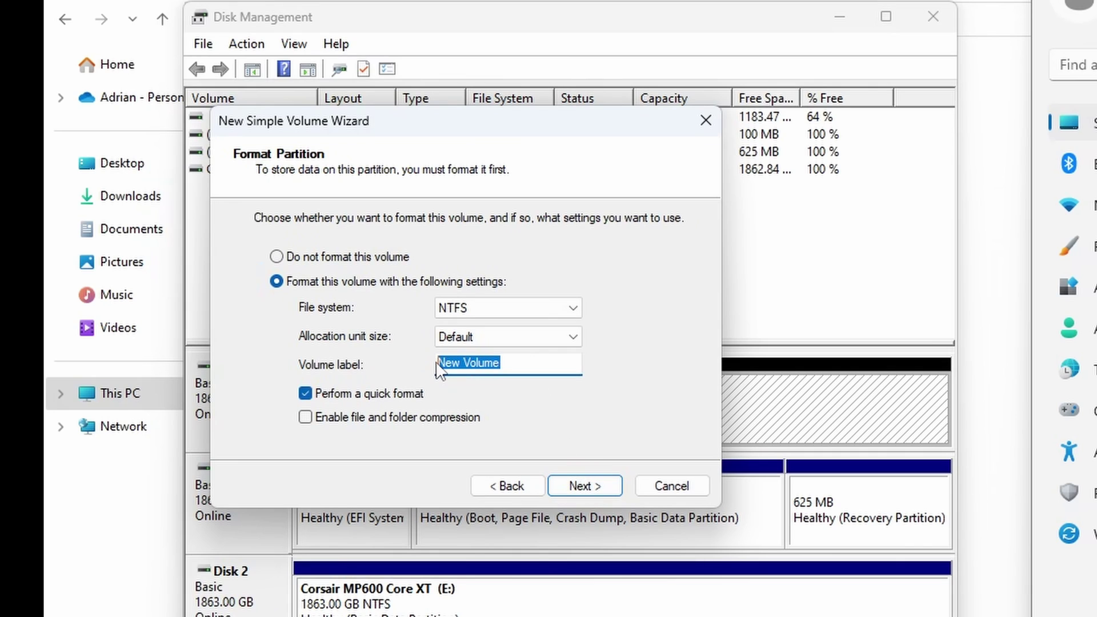
{"action": "type", "text": "Crucial t70"}
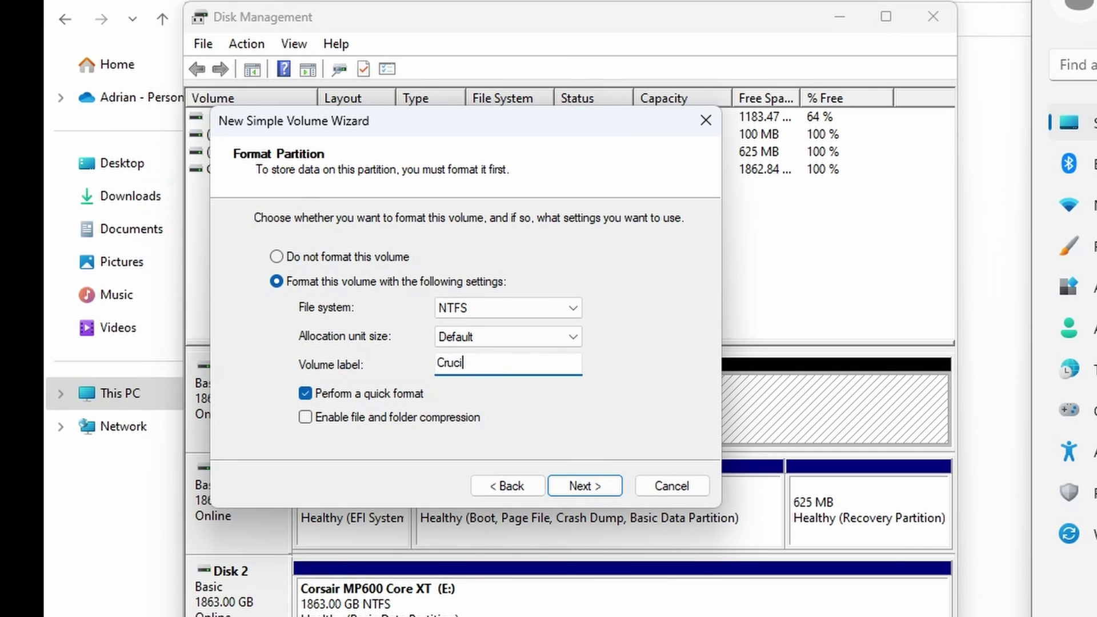
{"action": "key", "text": "BackSpace"}
{"action": "key", "text": "BackSpace"}
{"action": "key", "text": "BackSpace"}
{"action": "type", "text": "T7000 Gen 5 heatsink"}
{"action": "left_click", "coordinate": [578, 487]}
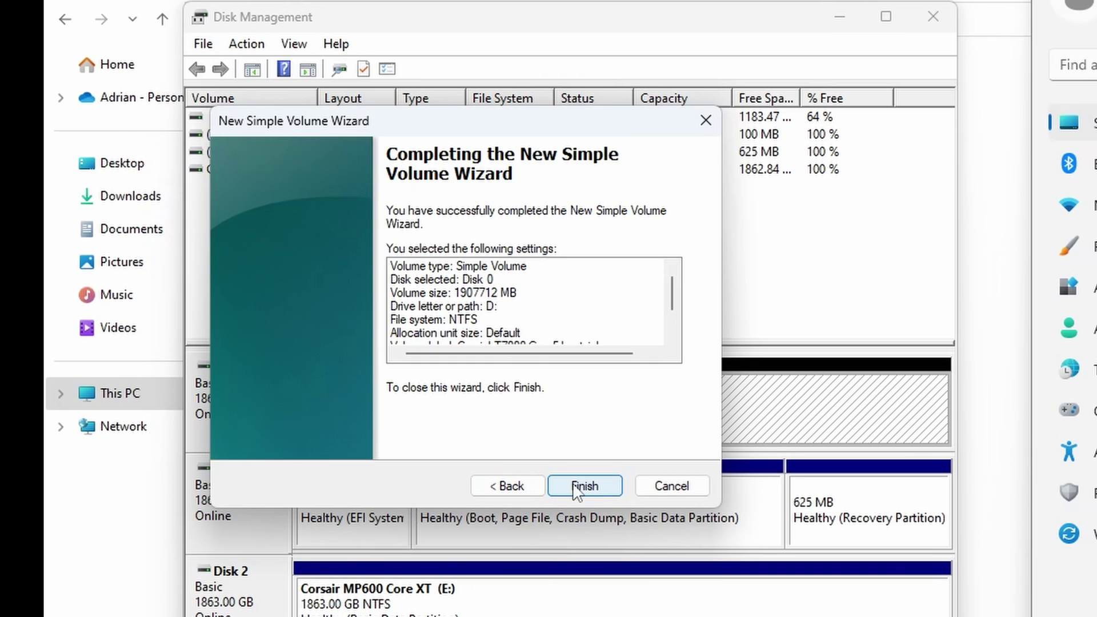
{"action": "left_click", "coordinate": [574, 487]}
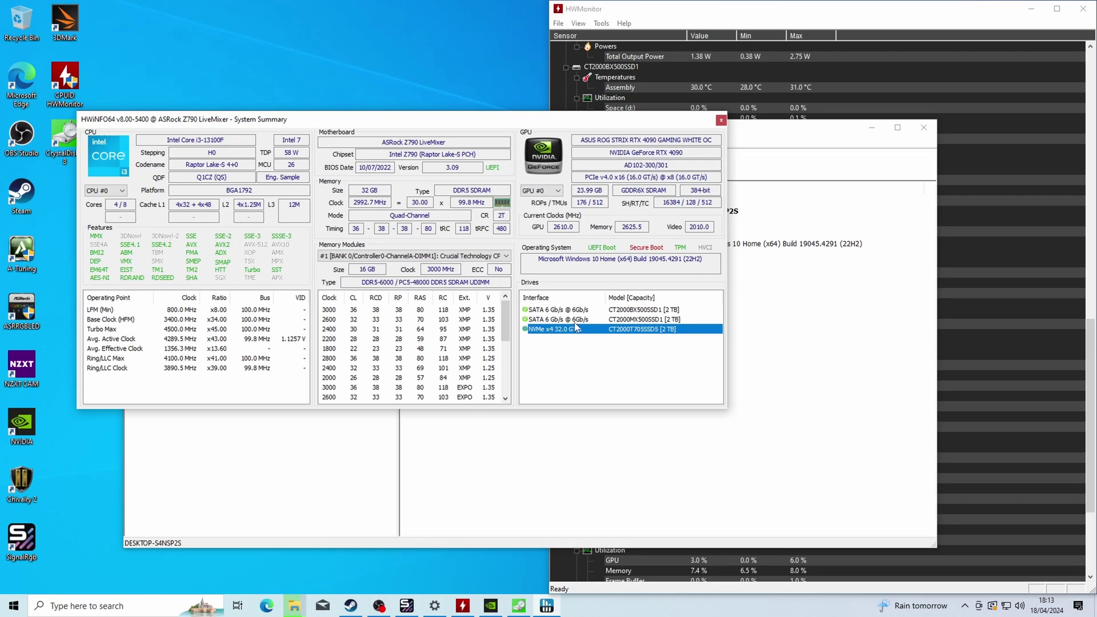
{"action": "left_click", "coordinate": [576, 319]}
- Check the SATA and NVMe drive entries in the System Summary, then close it
{"action": "left_click", "coordinate": [576, 309]}
{"action": "left_click", "coordinate": [581, 329]}
{"action": "left_click", "coordinate": [721, 120]}
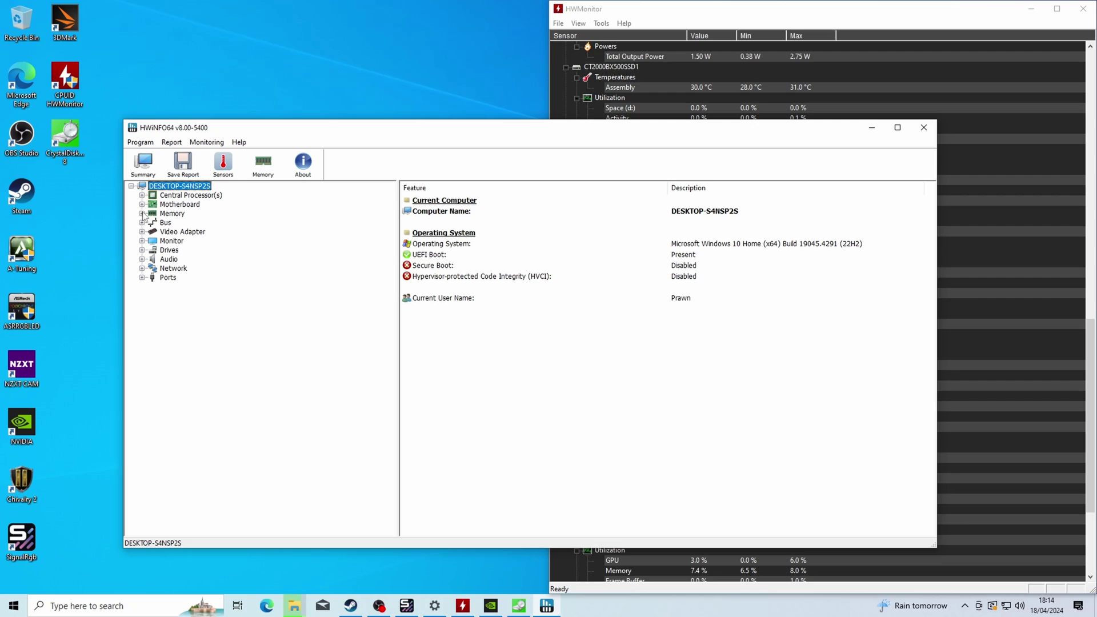
- Open CT2000T705SSD5's details under Drives > NVMe Drives and follow its Host Controller link
{"action": "left_click", "coordinate": [142, 250]}
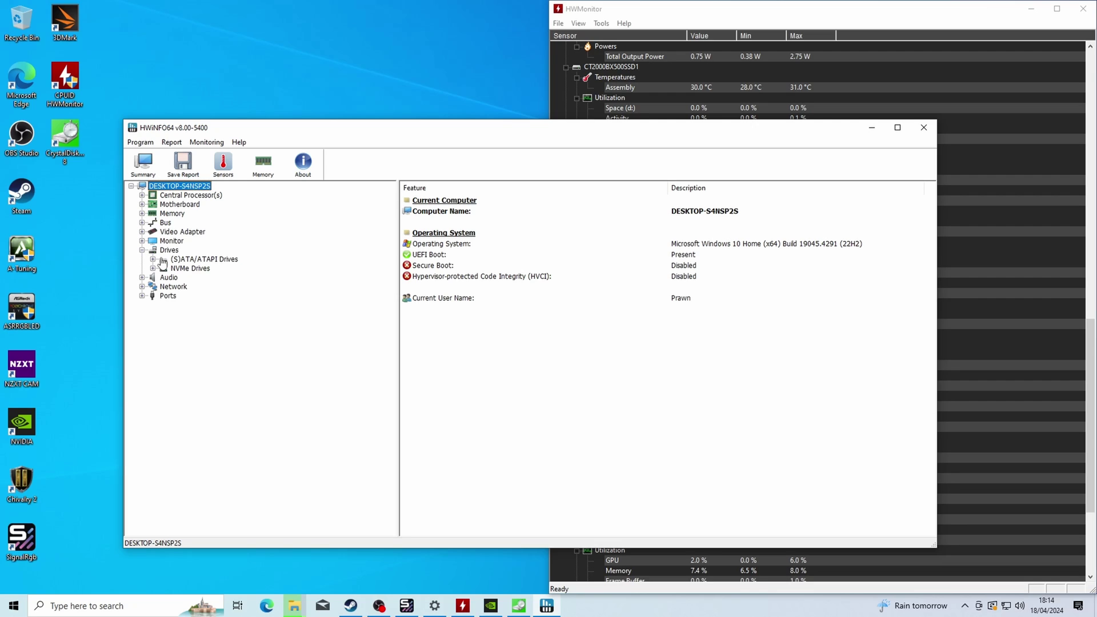
{"action": "left_click", "coordinate": [153, 268]}
{"action": "left_click", "coordinate": [206, 278]}
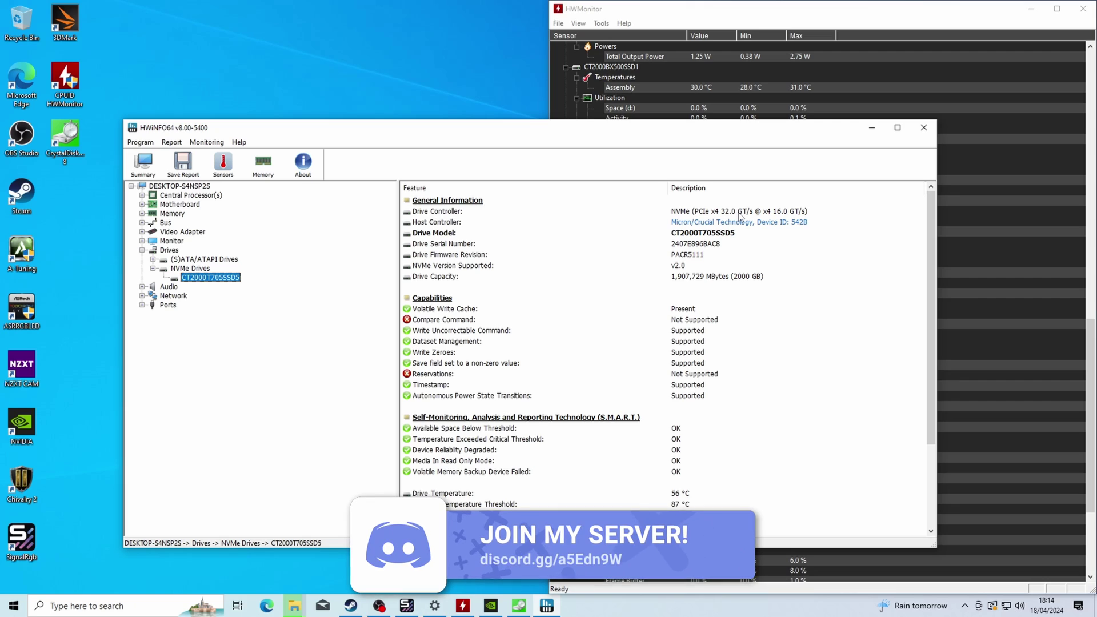
{"action": "scroll", "coordinate": [714, 303], "scroll_direction": "down", "scroll_amount": 3}
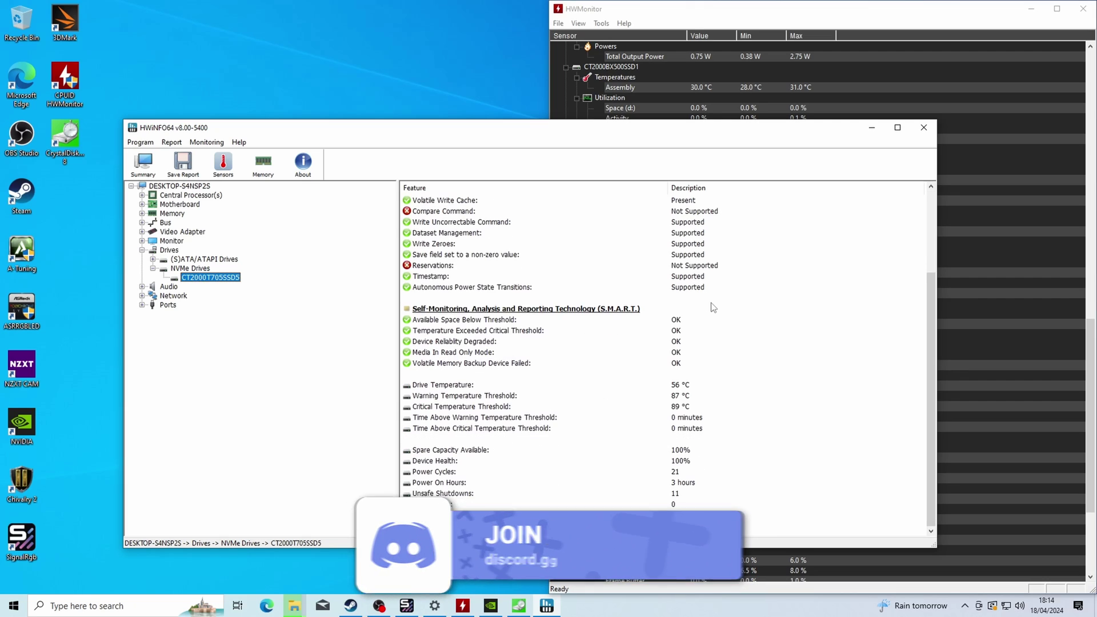
{"action": "scroll", "coordinate": [712, 303], "scroll_direction": "up", "scroll_amount": 3}
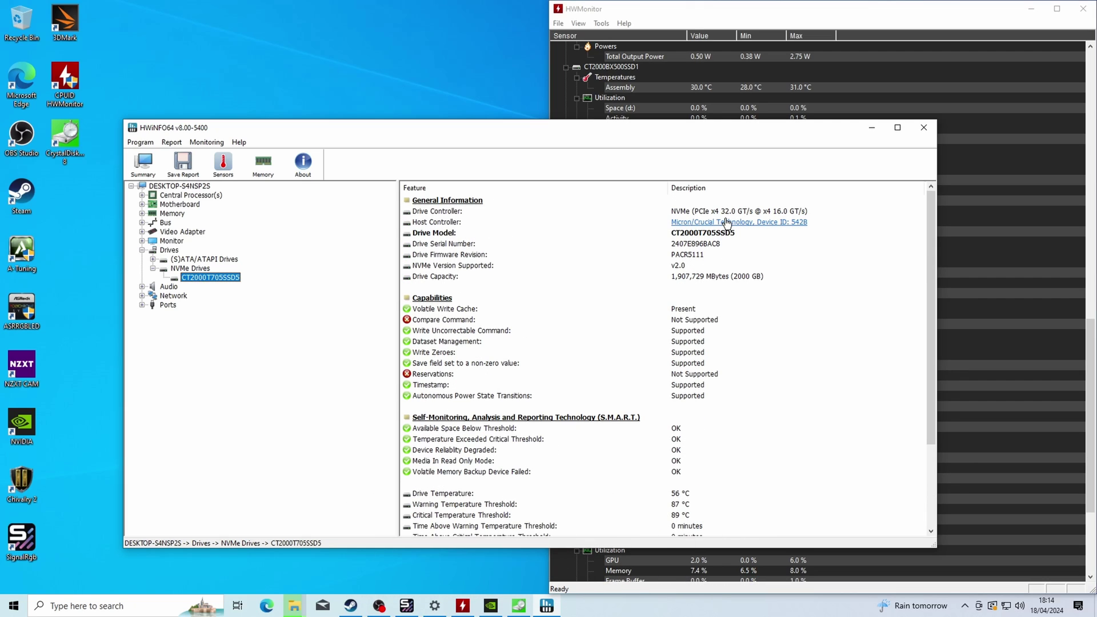
{"action": "left_click", "coordinate": [729, 224]}
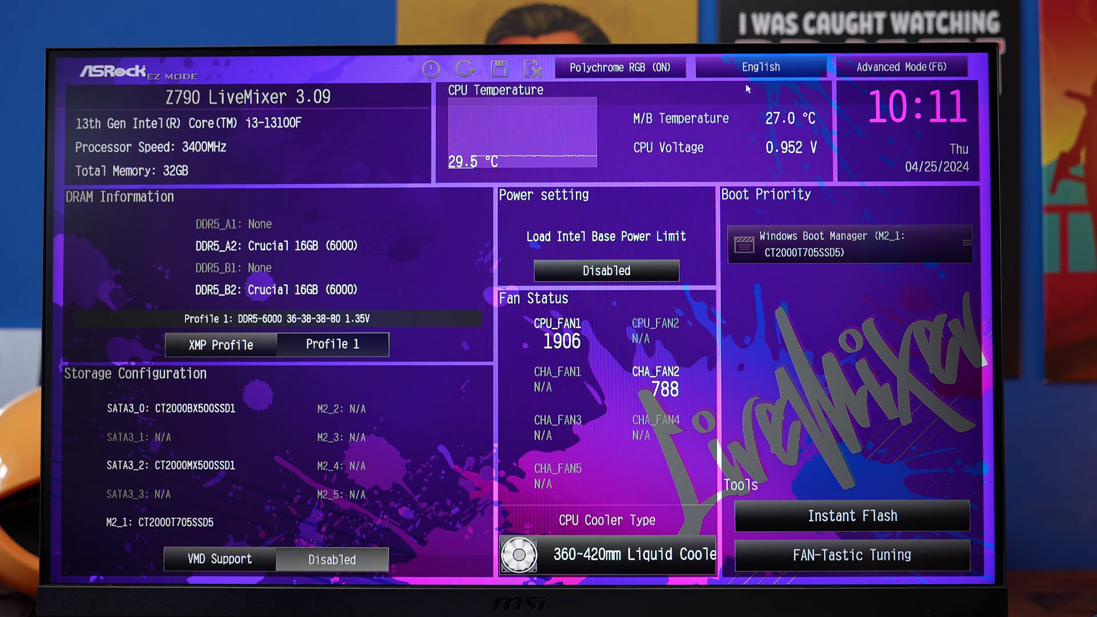
- Keep PCIE1 Link Speed at Auto, enable PCI Express Native Control, then choose Save Changes and Exit
{"action": "left_click", "coordinate": [865, 74]}
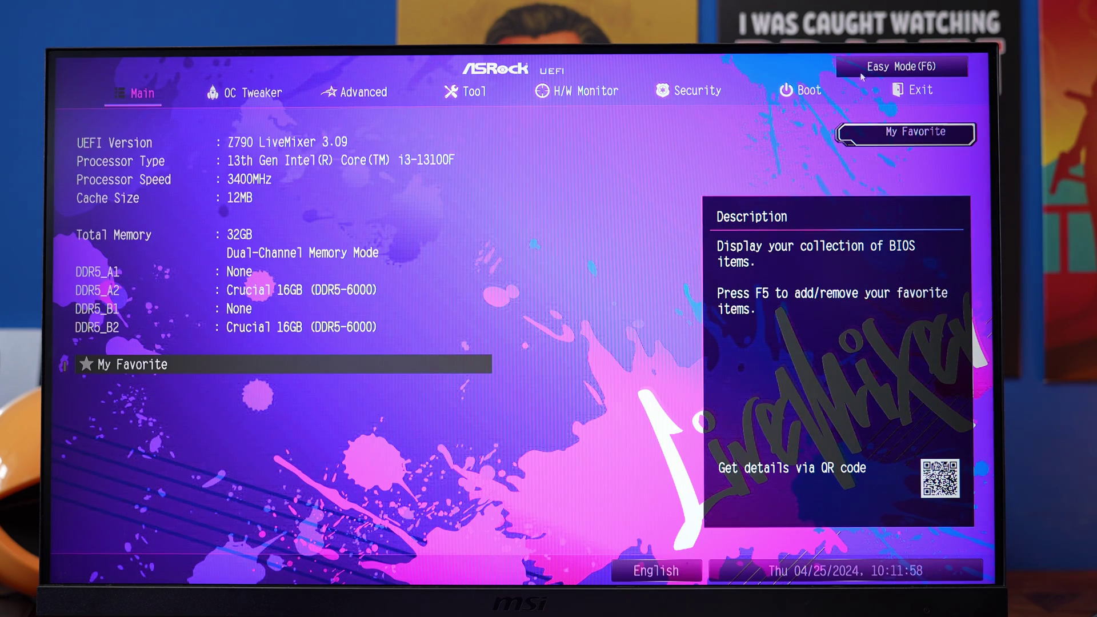
{"action": "left_click", "coordinate": [350, 106]}
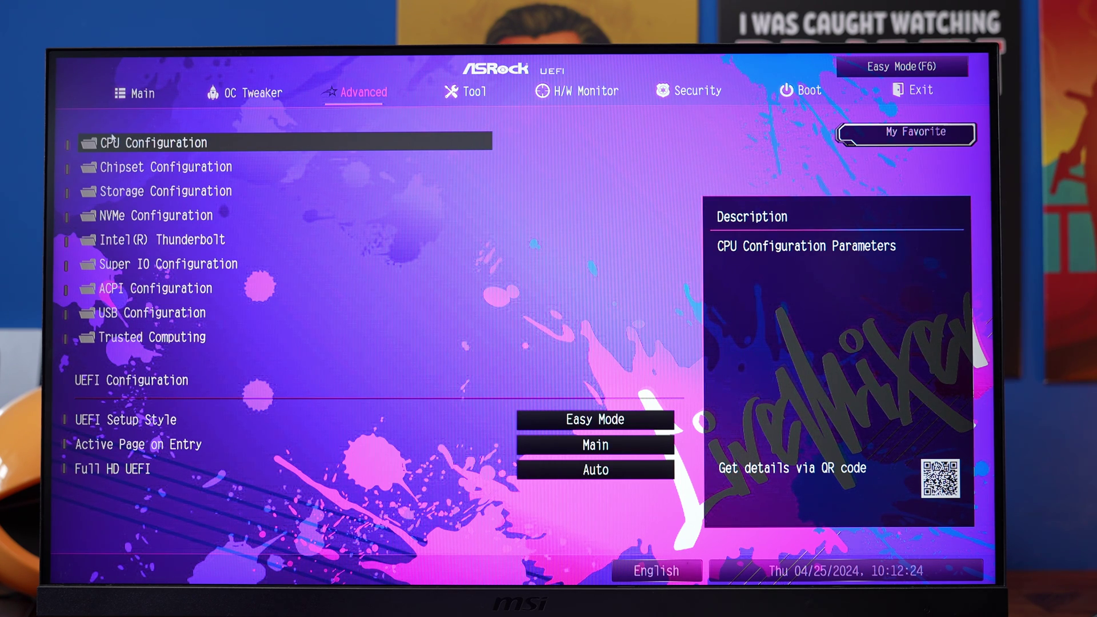
{"action": "left_click", "coordinate": [120, 166]}
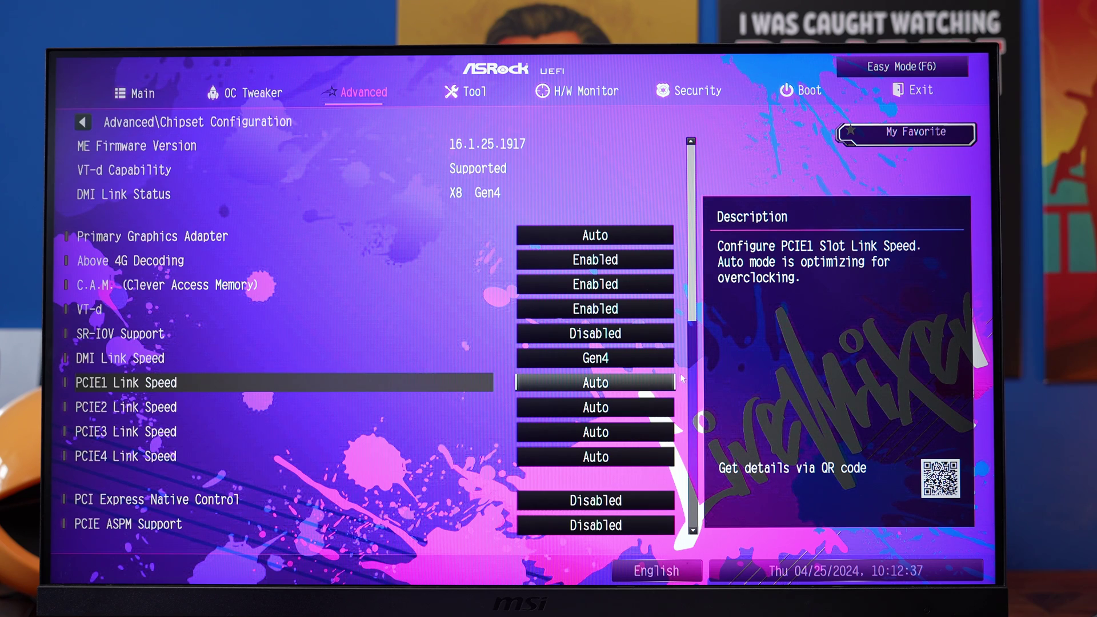
{"action": "left_click", "coordinate": [658, 386]}
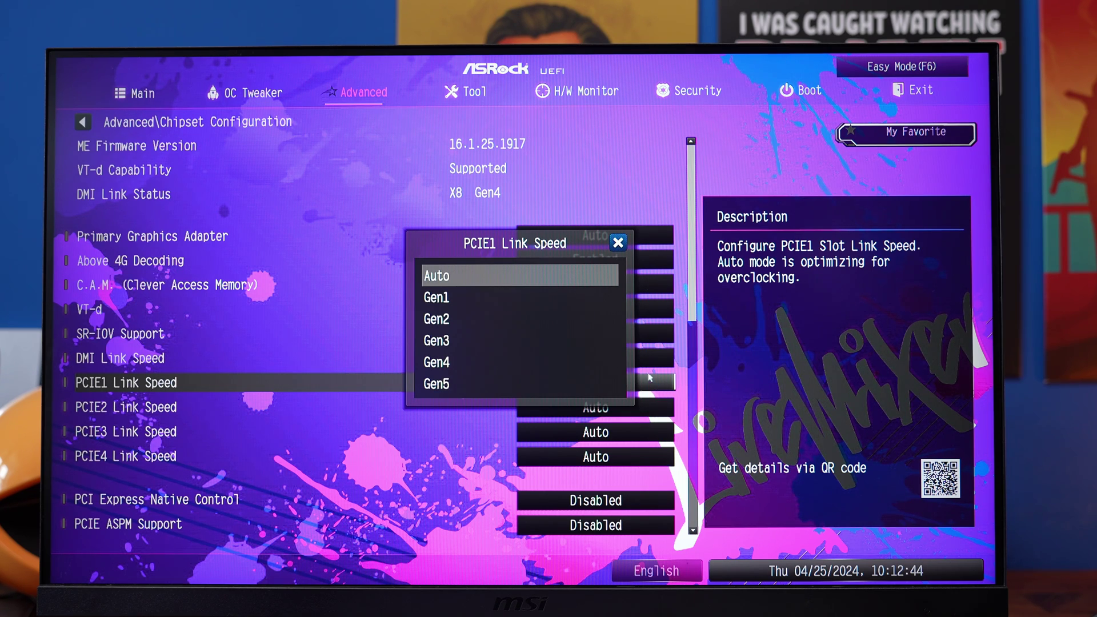
{"action": "left_click", "coordinate": [563, 280]}
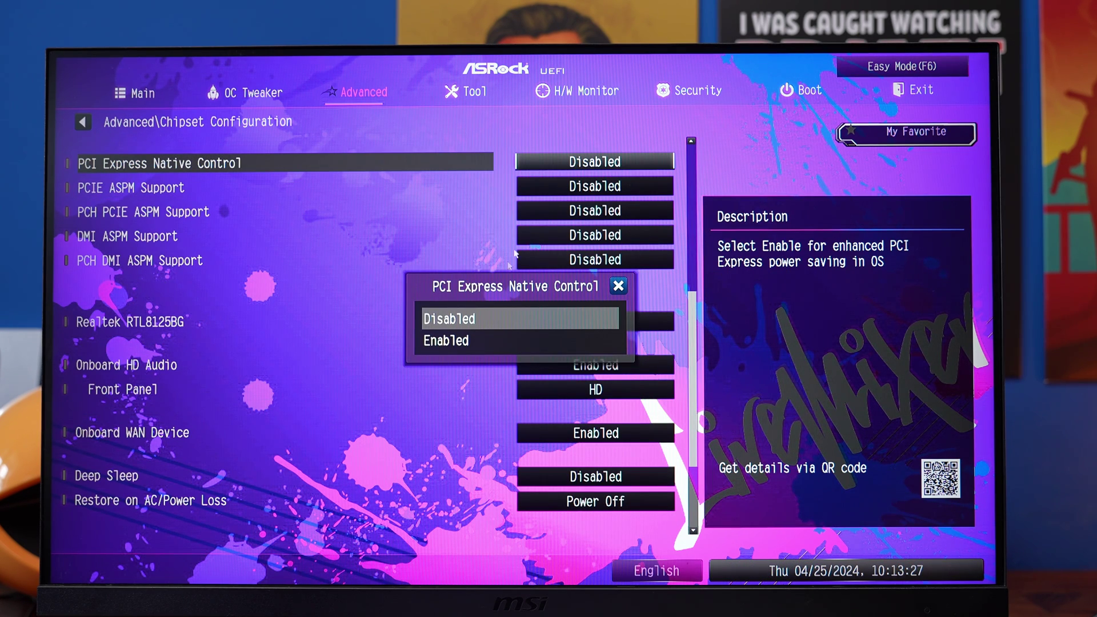
{"action": "left_click", "coordinate": [472, 342]}
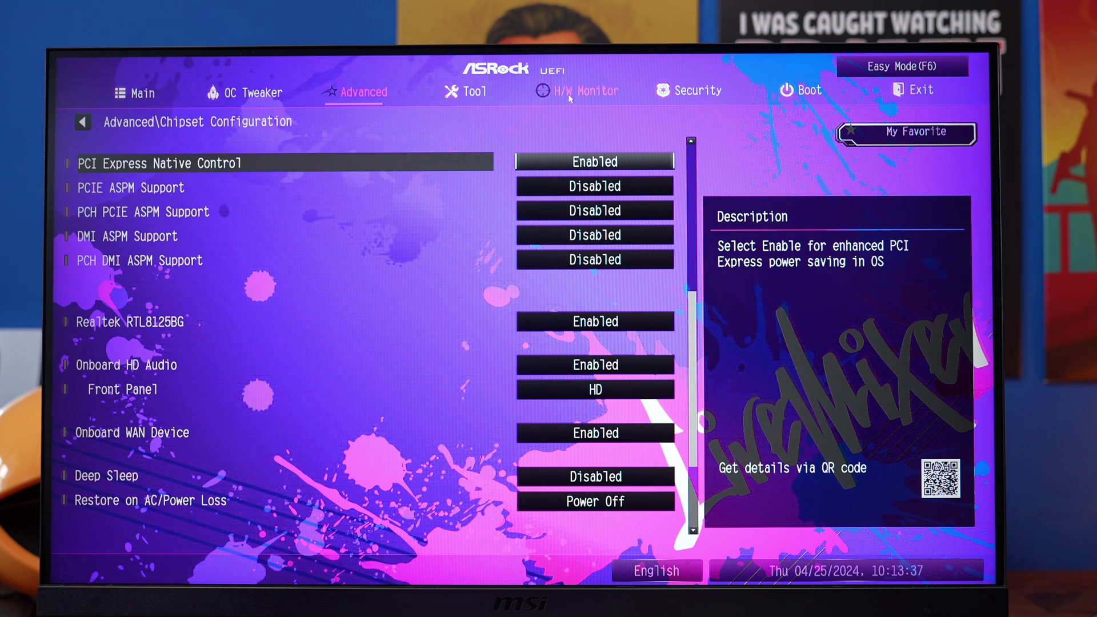
{"action": "left_click", "coordinate": [880, 97]}
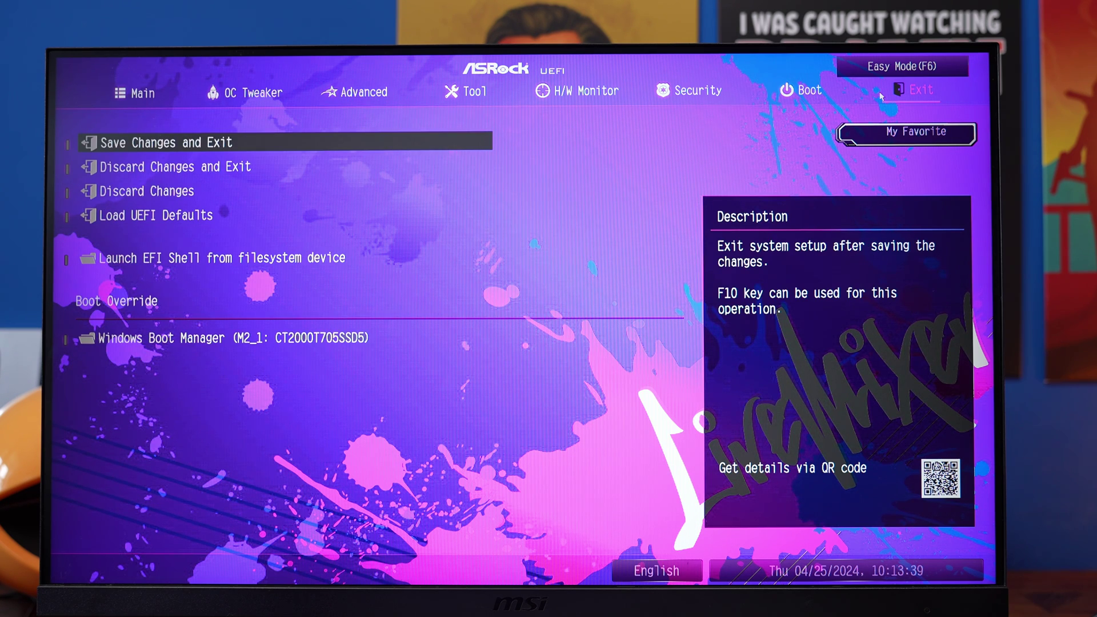
{"action": "left_click", "coordinate": [234, 145]}
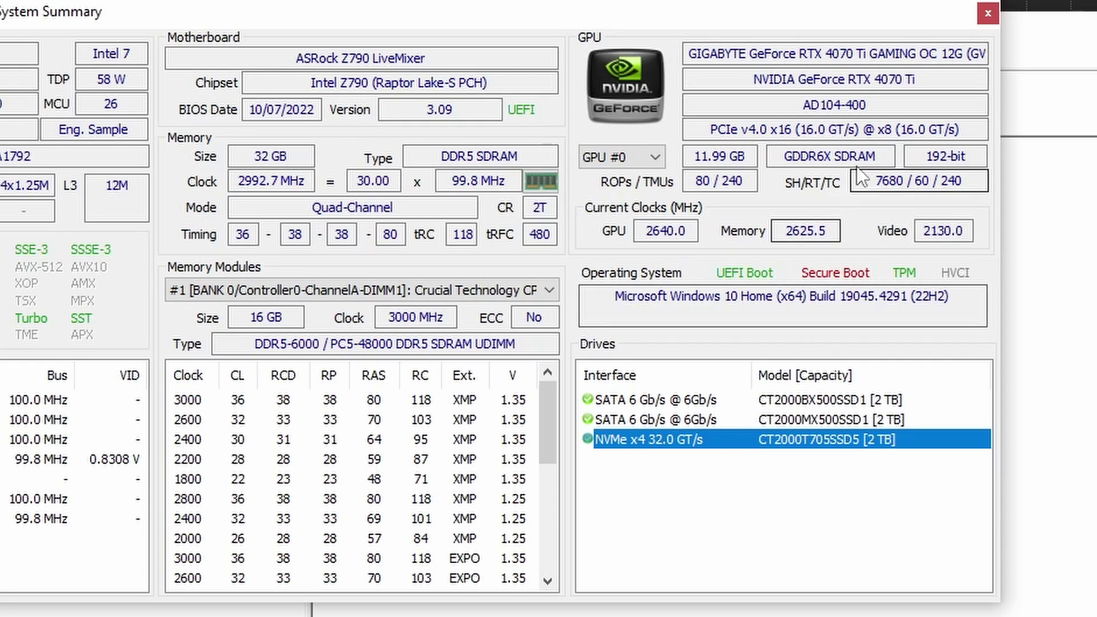
- Highlight the graphics card's x8 link width in System Summary, then close the summary
{"action": "mouse_move", "coordinate": [873, 133]}
{"action": "mouse_move", "coordinate": [874, 129]}
{"action": "left_mouse_down"}
{"action": "mouse_move", "coordinate": [914, 130]}
{"action": "mouse_move", "coordinate": [895, 130]}
{"action": "left_mouse_up"}
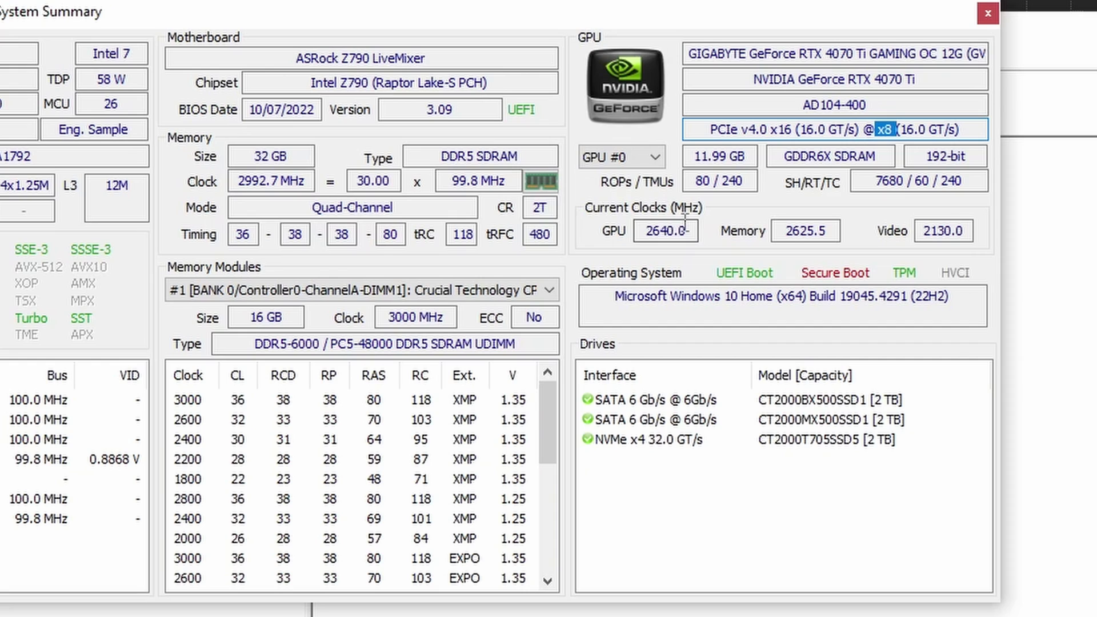
{"action": "left_click", "coordinate": [986, 14]}
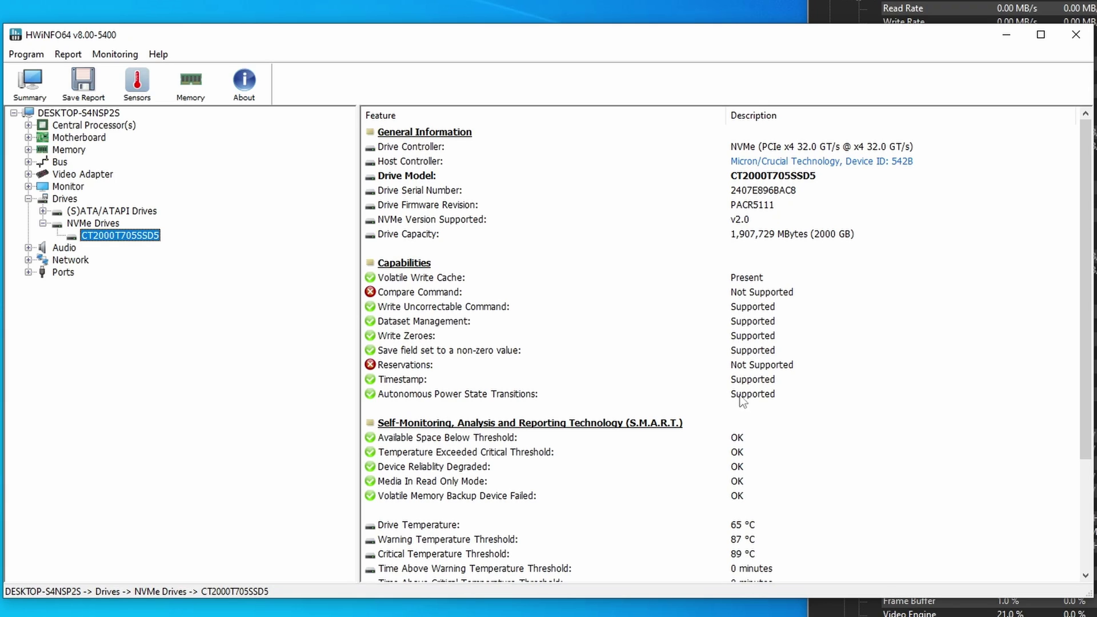
- Open the NVMe controller's PCI details and highlight PCIe 5.0 and 32.0 GT/s link speeds
{"action": "left_click", "coordinate": [768, 164]}
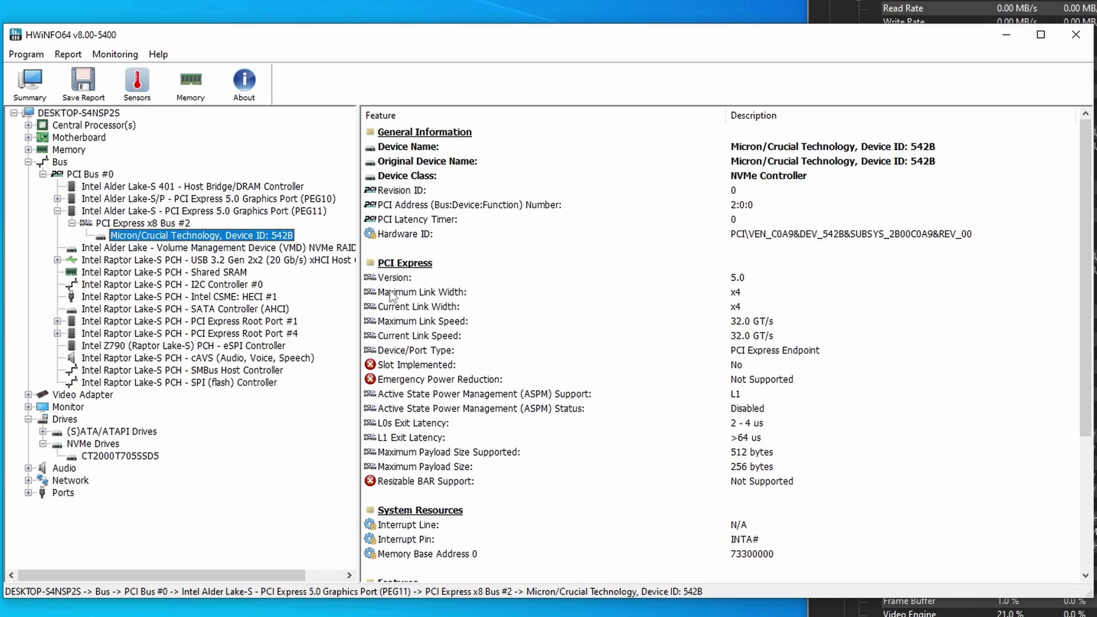
{"action": "left_click", "coordinate": [749, 279]}
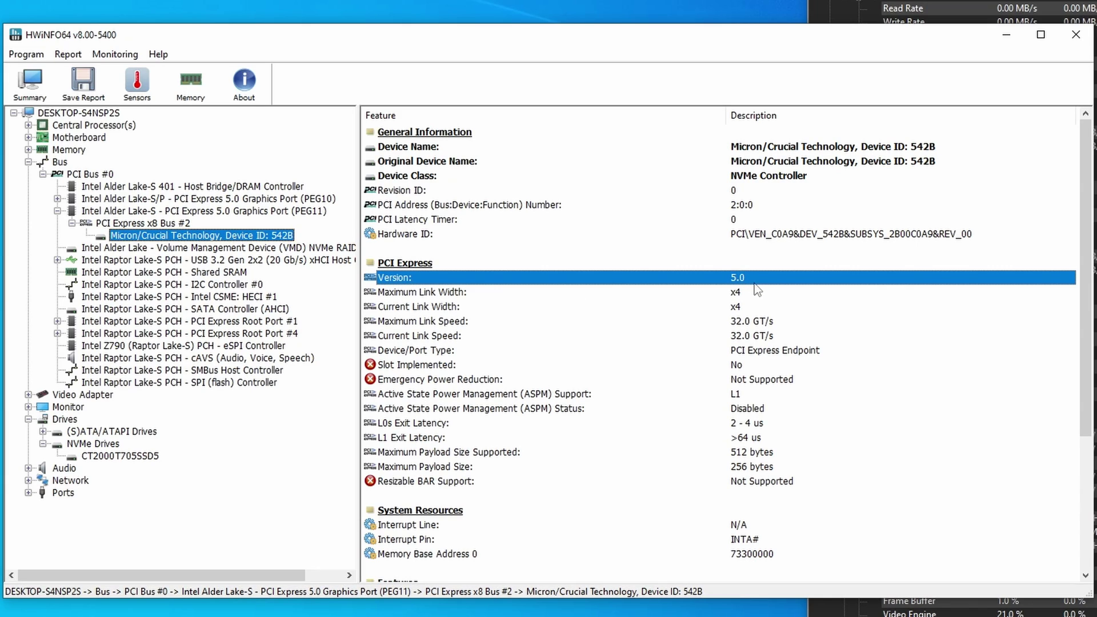
{"action": "left_click", "coordinate": [758, 322]}
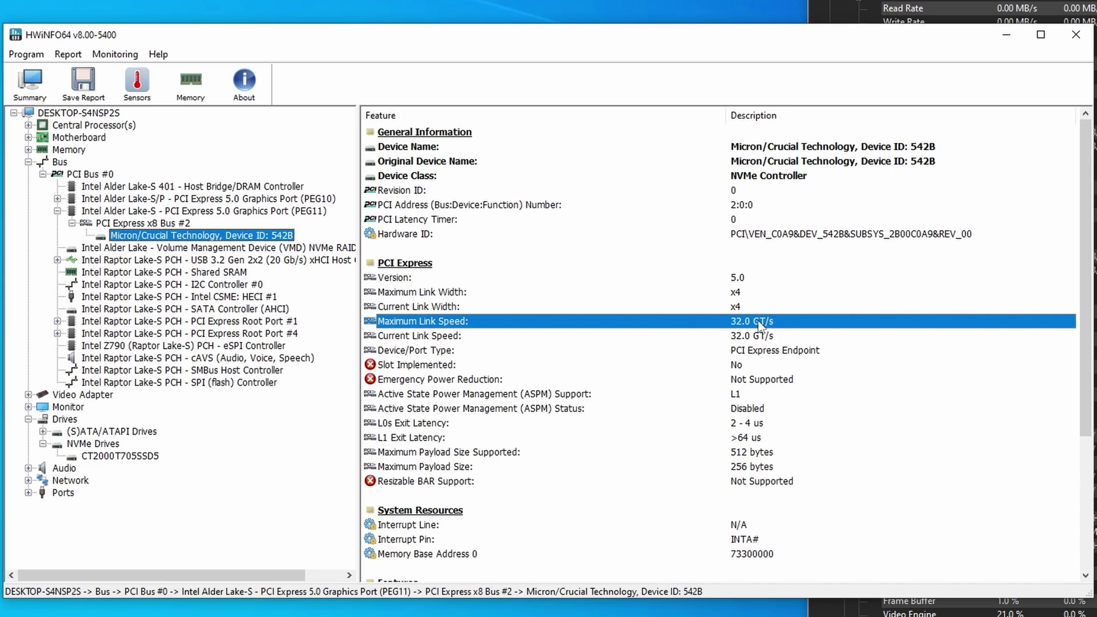
{"action": "left_click", "coordinate": [775, 337]}
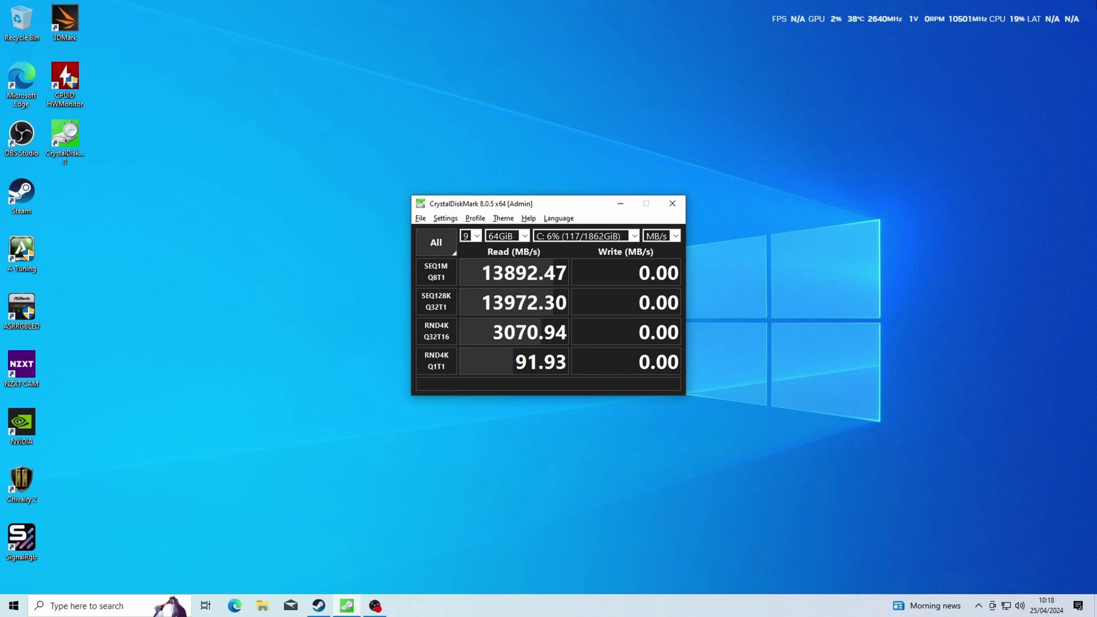
- Launch Windows Security and go to Device security > Core isolation details
{"action": "key", "text": "super"}
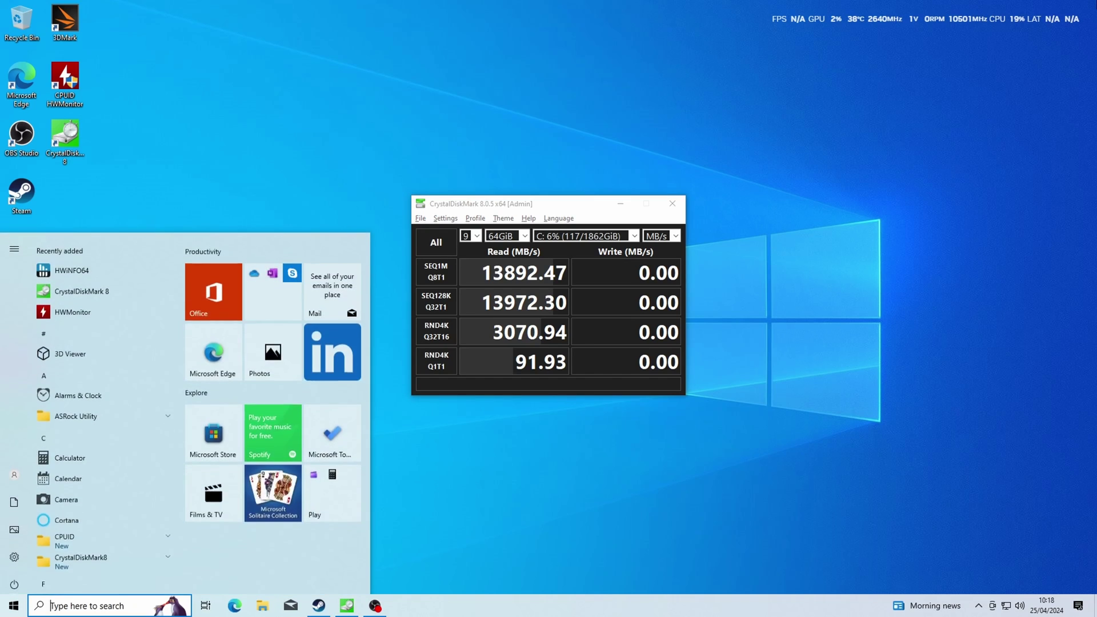
{"action": "type", "text": "windo"}
{"action": "key", "text": "BackSpace"}
{"action": "type", "text": "ows"}
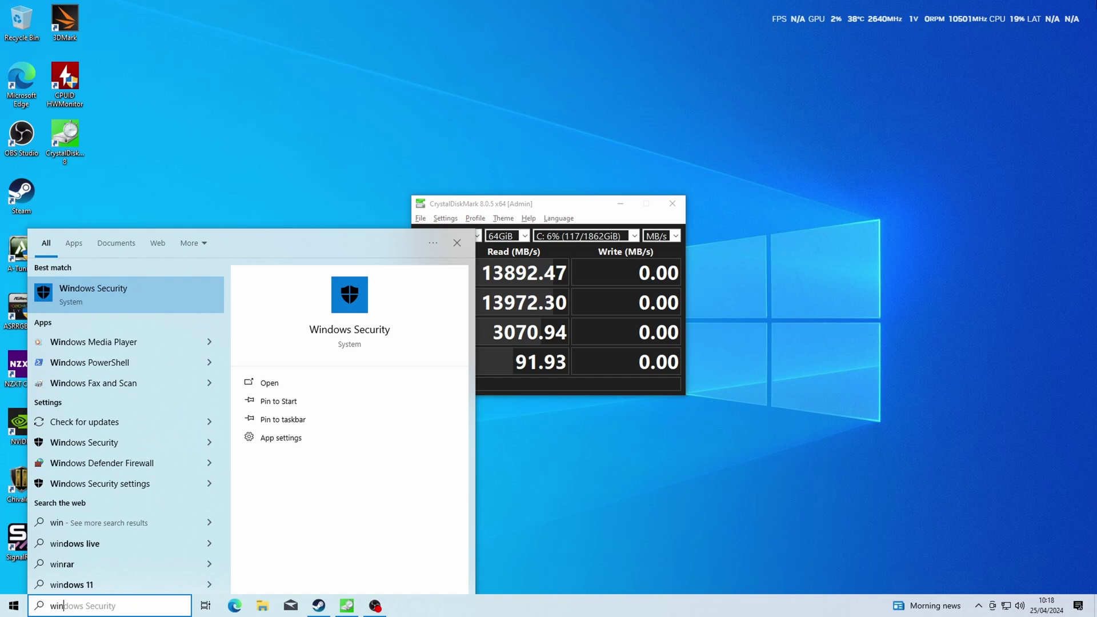
{"action": "key", "text": "Return"}
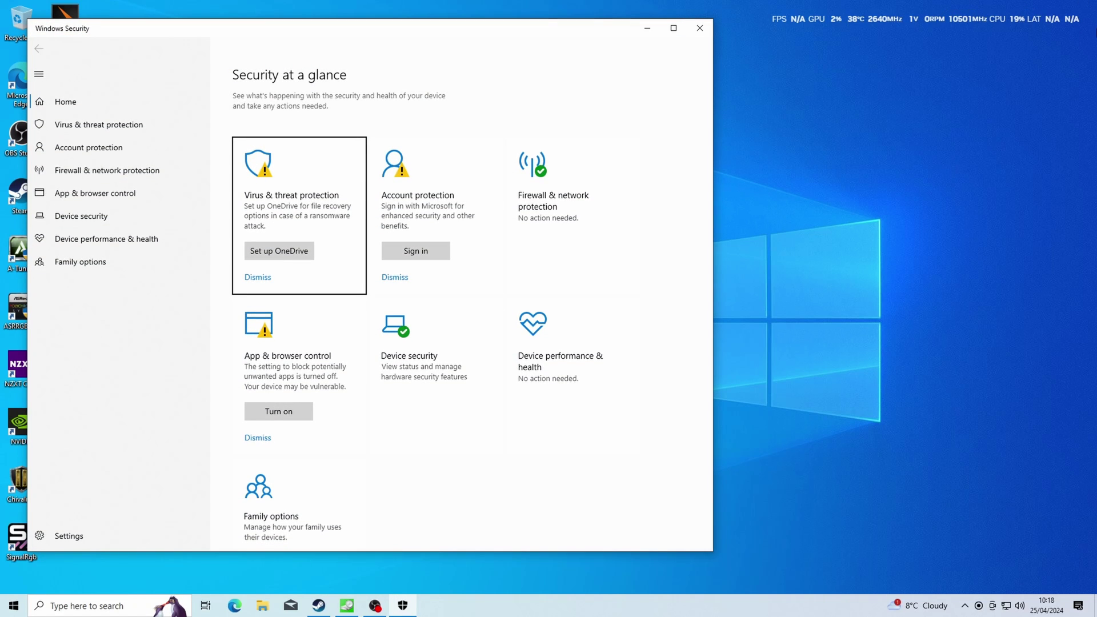
{"action": "left_click", "coordinate": [457, 345]}
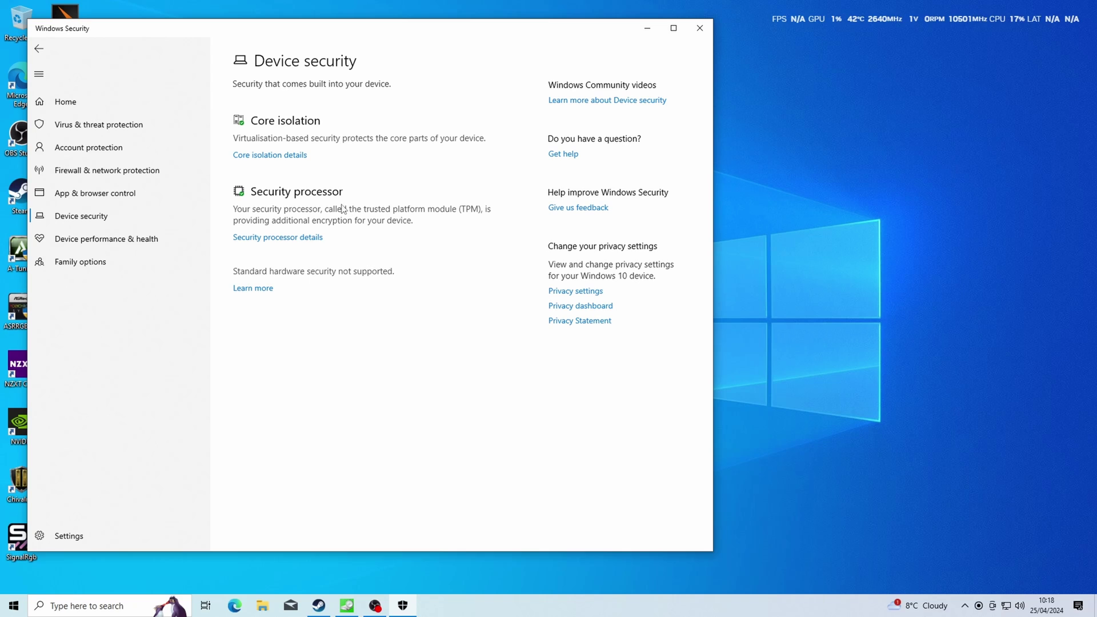
{"action": "left_click", "coordinate": [293, 156]}
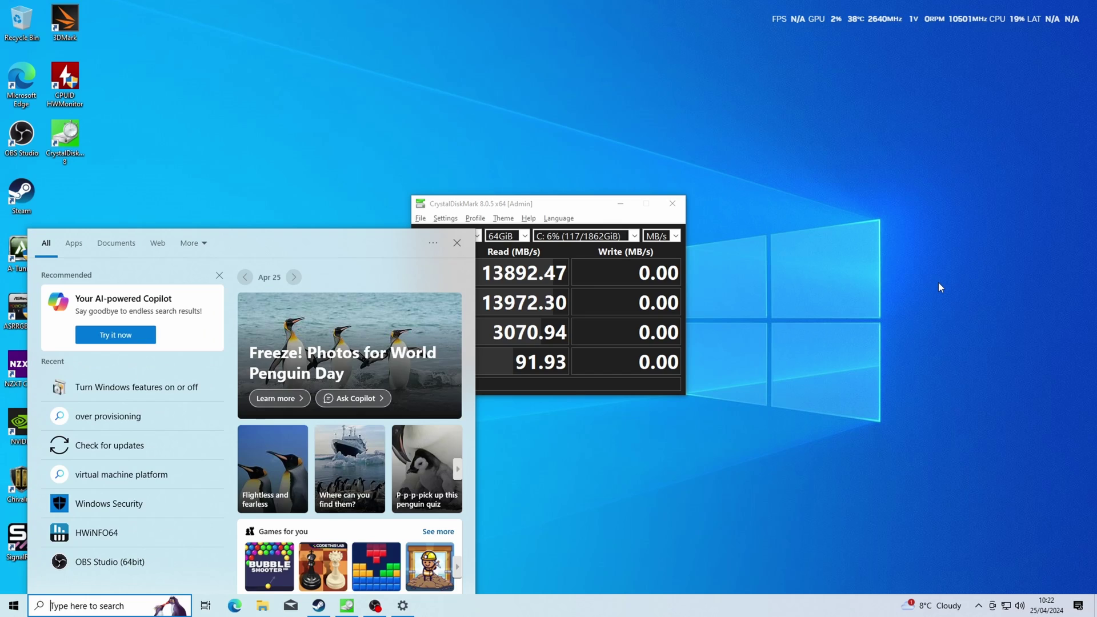
{"action": "type", "text": "features"}
{"action": "key", "text": "BackSpace"}
{"action": "key", "text": "BackSpace"}
{"action": "key", "text": "BackSpace"}
{"action": "key", "text": "BackSpace"}
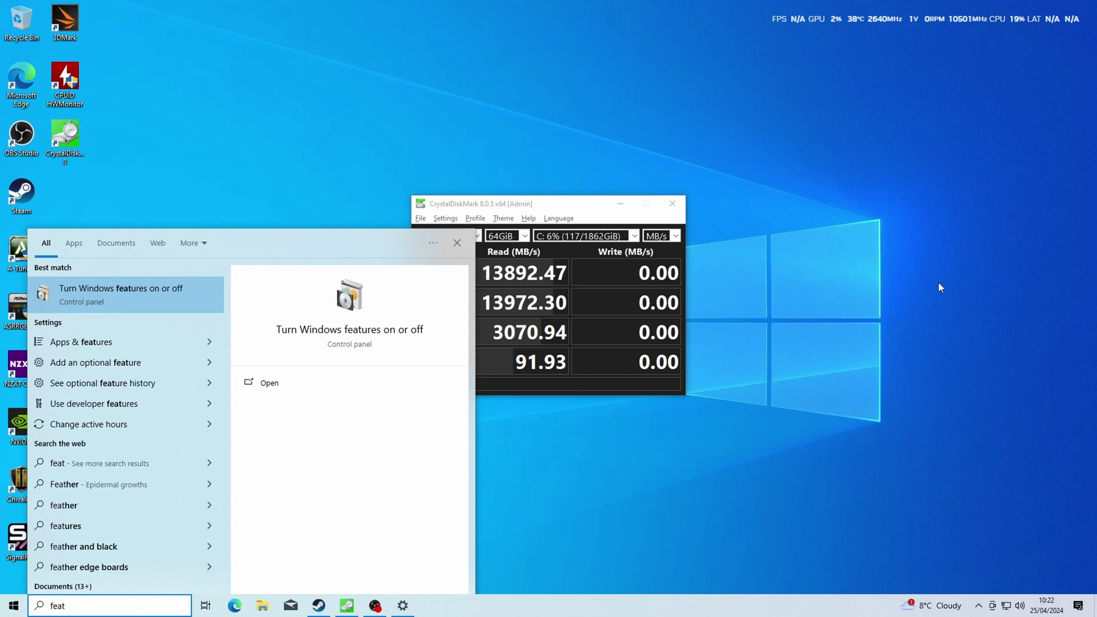
{"action": "key", "text": "Return"}
{"action": "scroll", "coordinate": [540, 368], "scroll_direction": "down", "scroll_amount": 7}
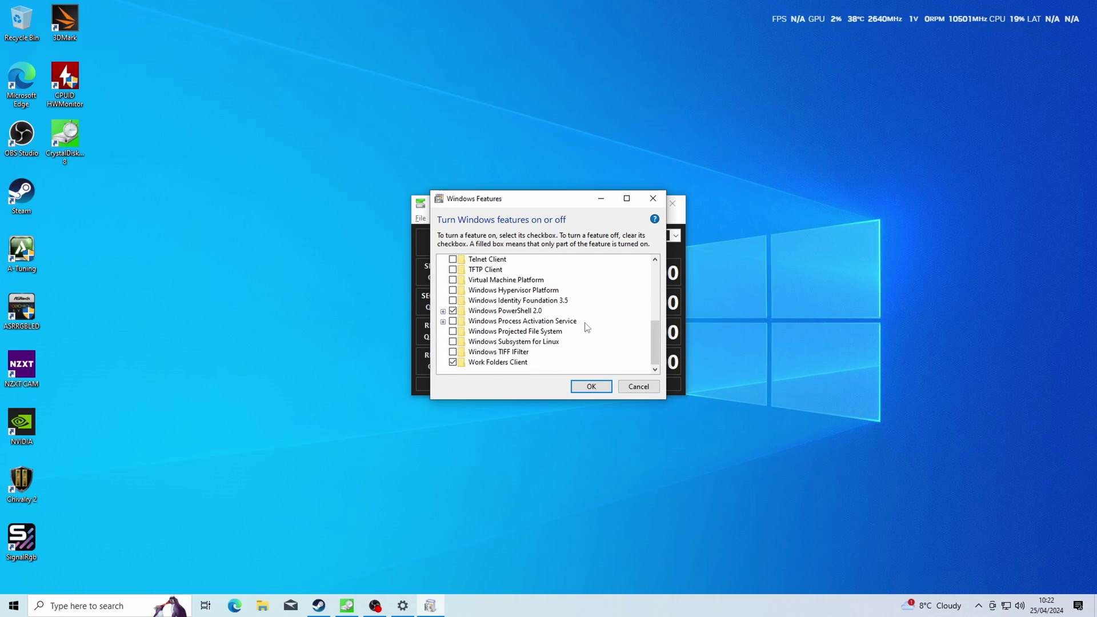
{"action": "left_click", "coordinate": [524, 280]}
{"action": "left_click", "coordinate": [587, 387]}
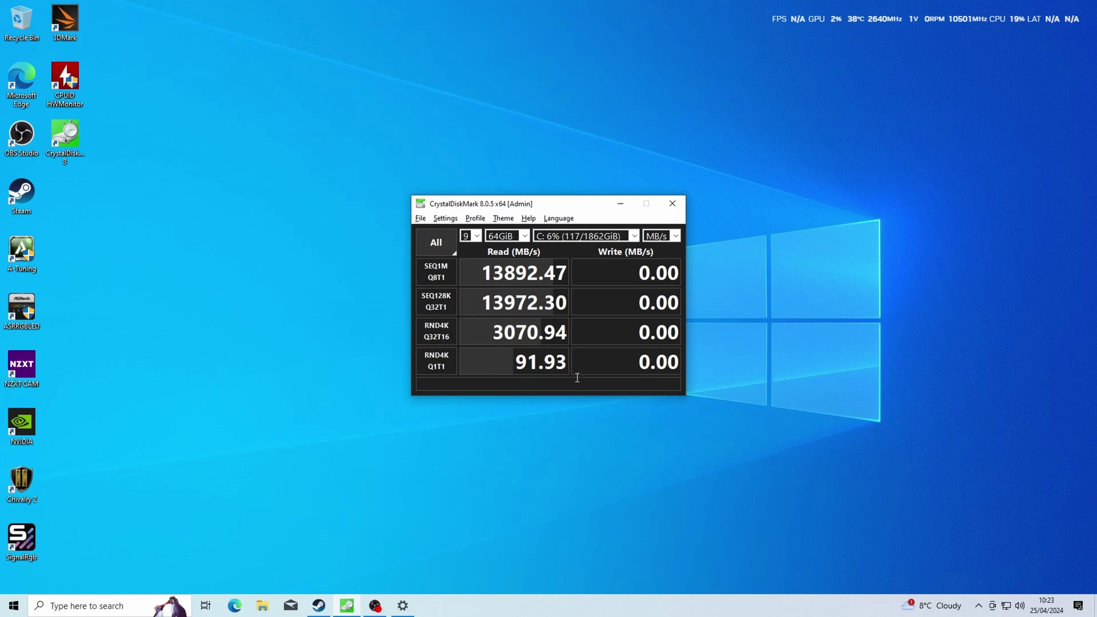